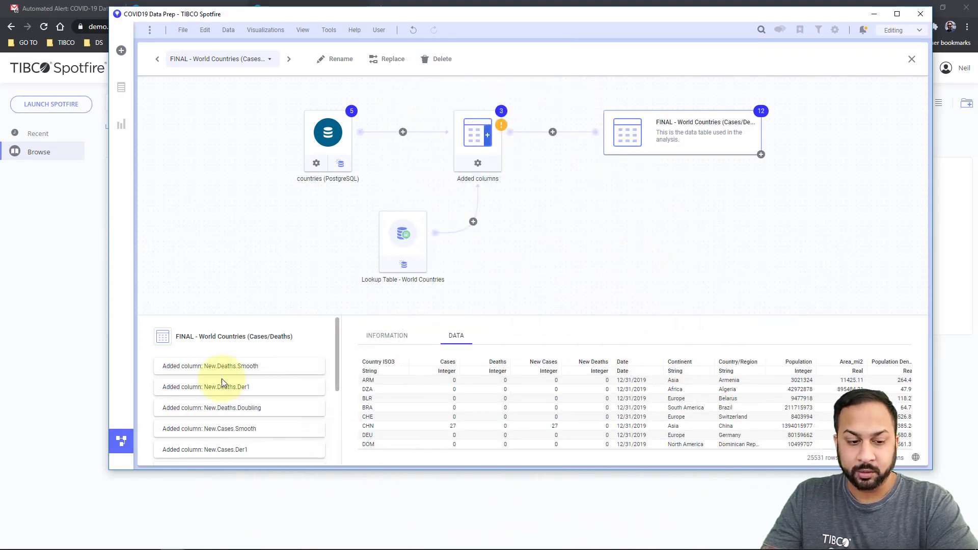
click(126, 440)
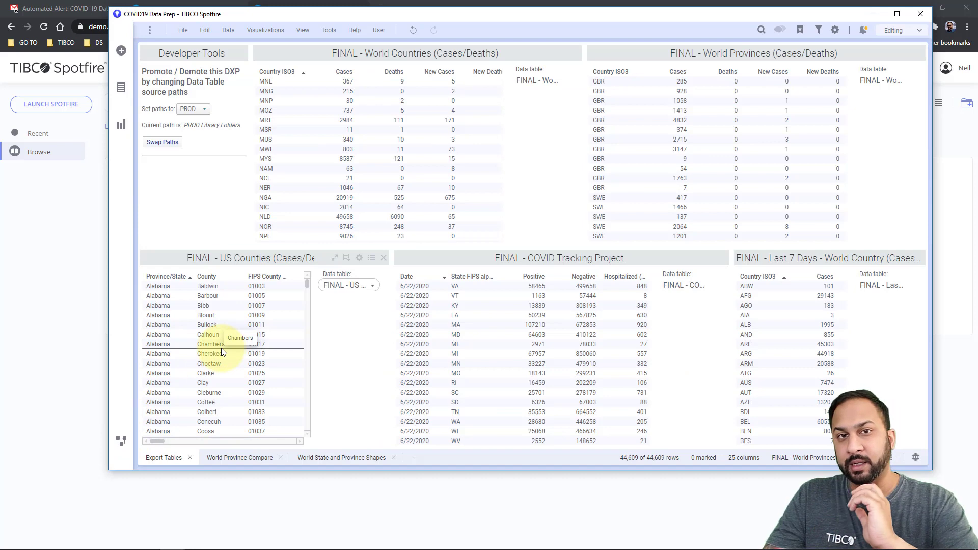
click(121, 440)
click(328, 133)
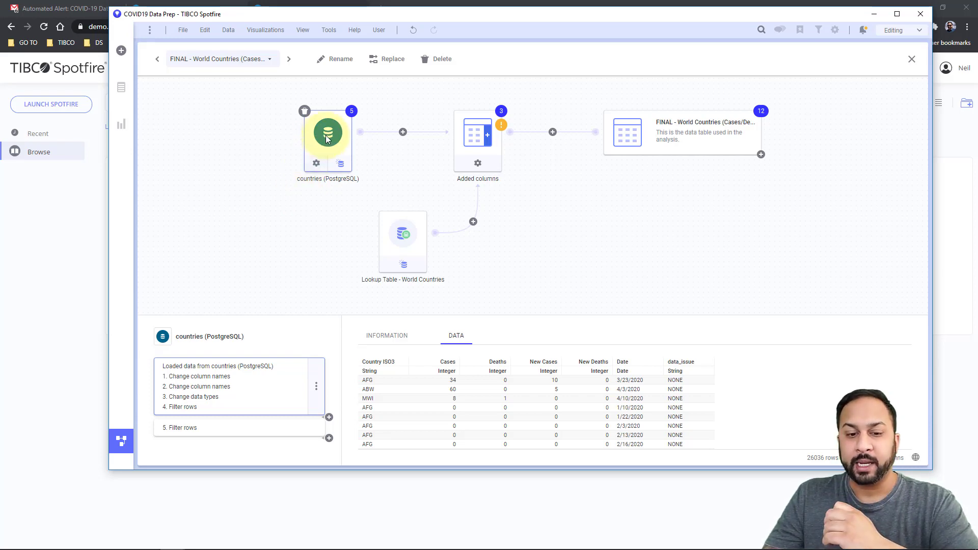
click(479, 131)
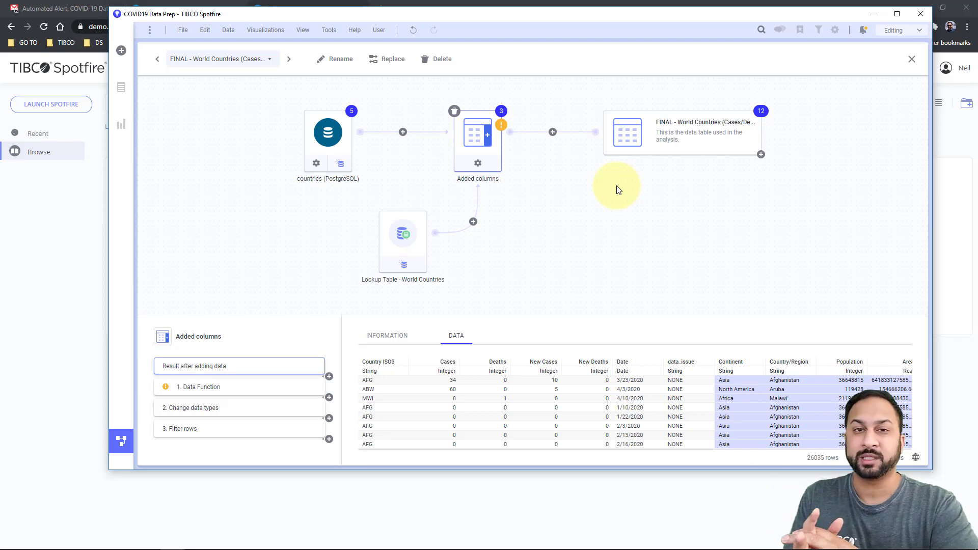
click(662, 134)
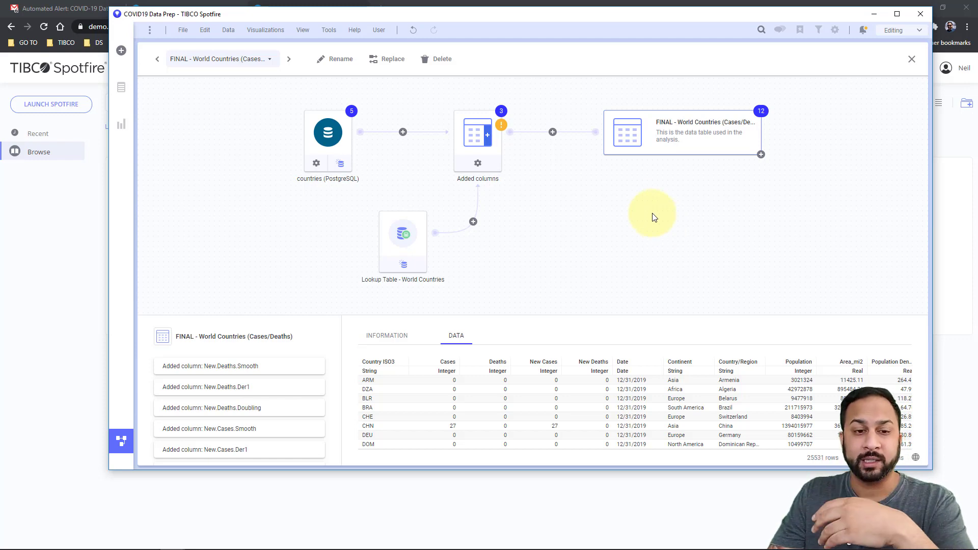
- Switch to the BACKUP - World Countries - Cases, Deaths table and inspect its SBDF source and table nodes
click(265, 63)
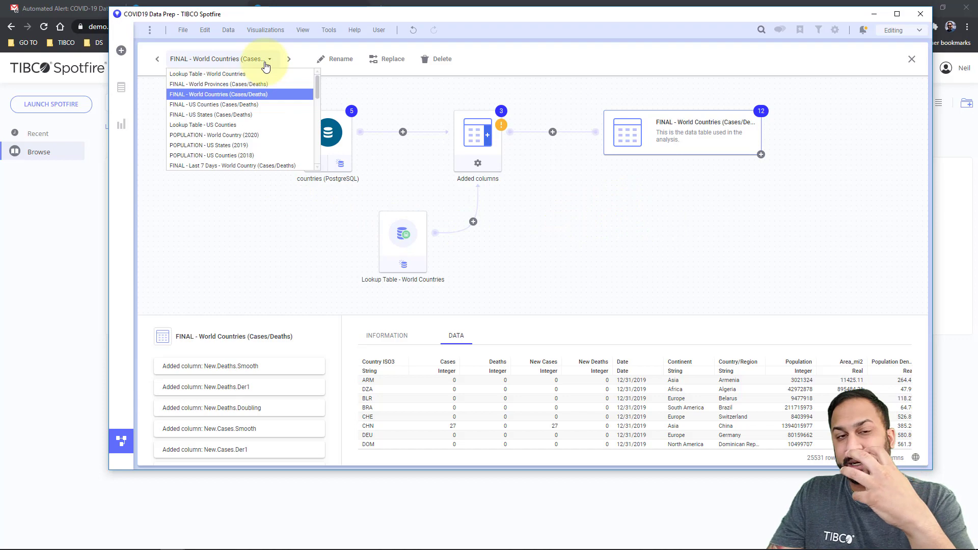
drag(317, 92, 322, 115)
click(271, 115)
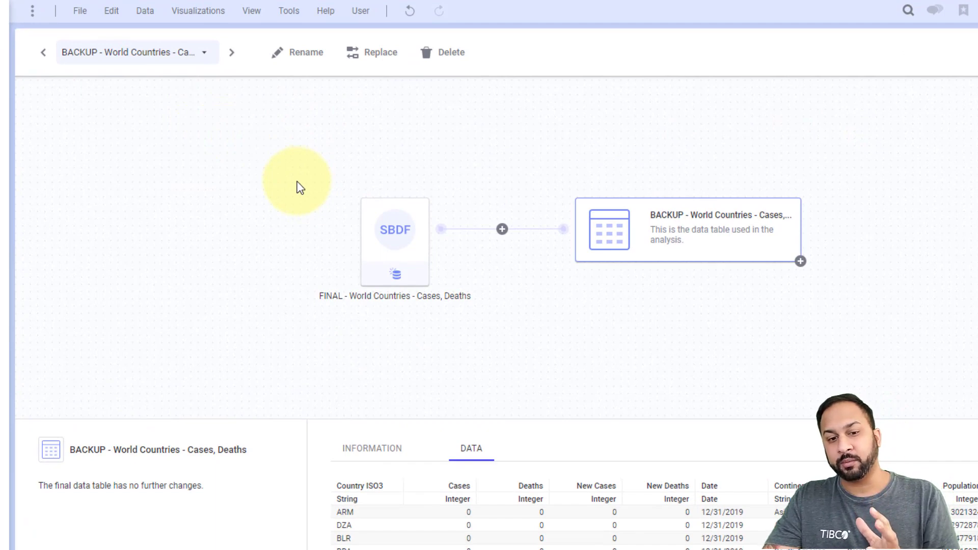
click(400, 235)
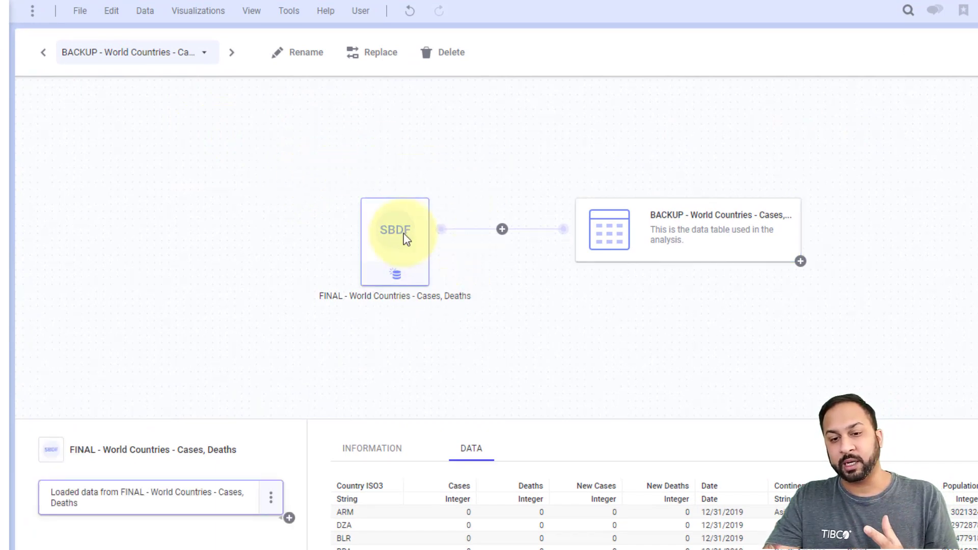
click(598, 236)
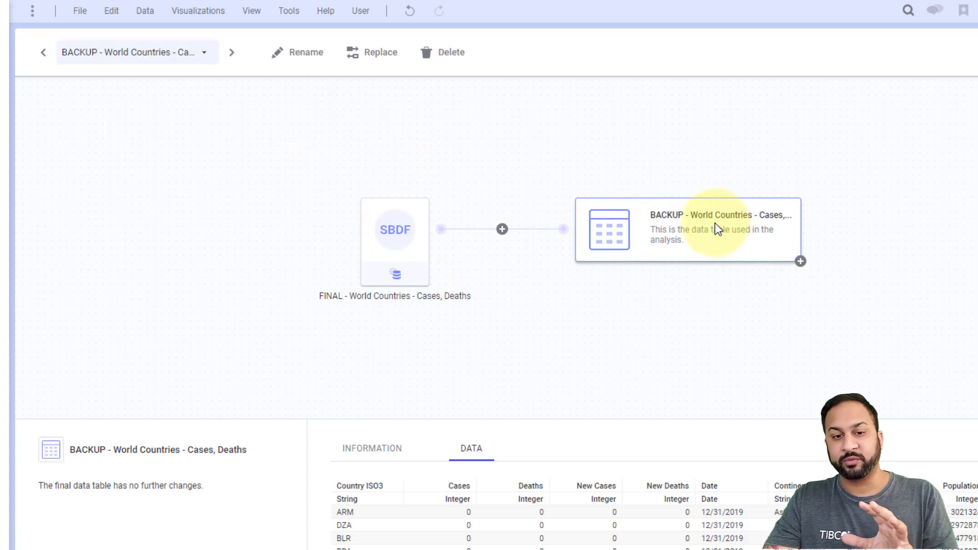
- Switch the data table back to FINAL - World Countries (Cases/Deaths)
click(184, 55)
scroll(241, 138, down, 3)
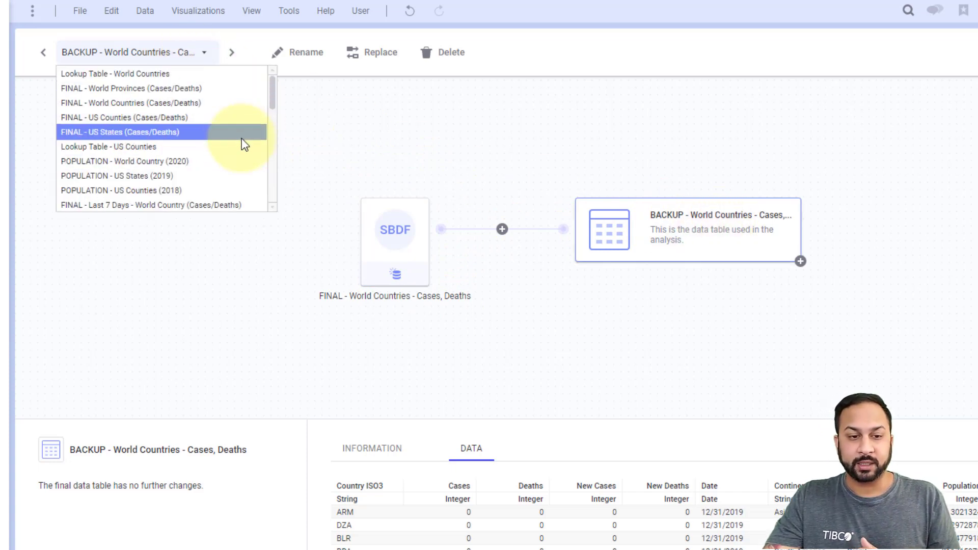
click(192, 101)
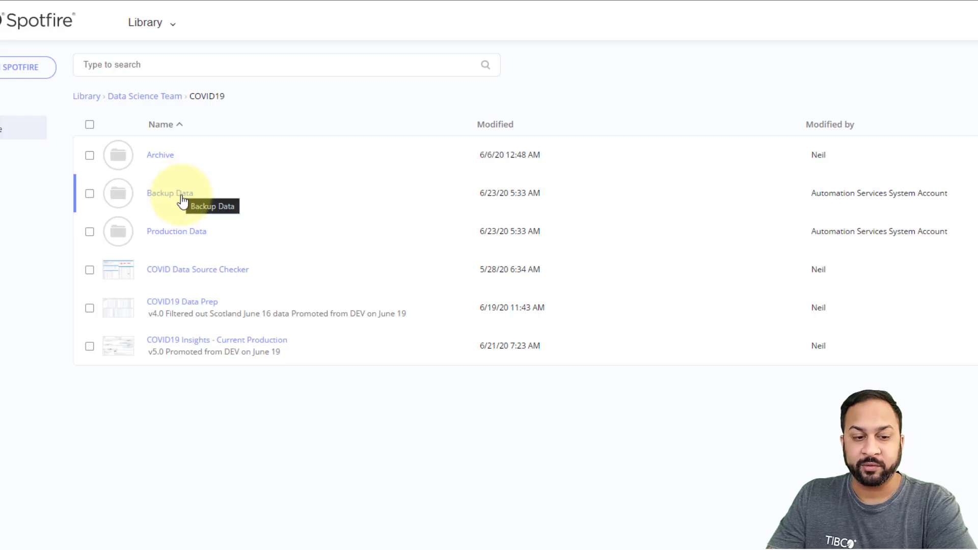
- Review the Production Data folder, then return to COVID19 and open the Backup Data folder
click(186, 234)
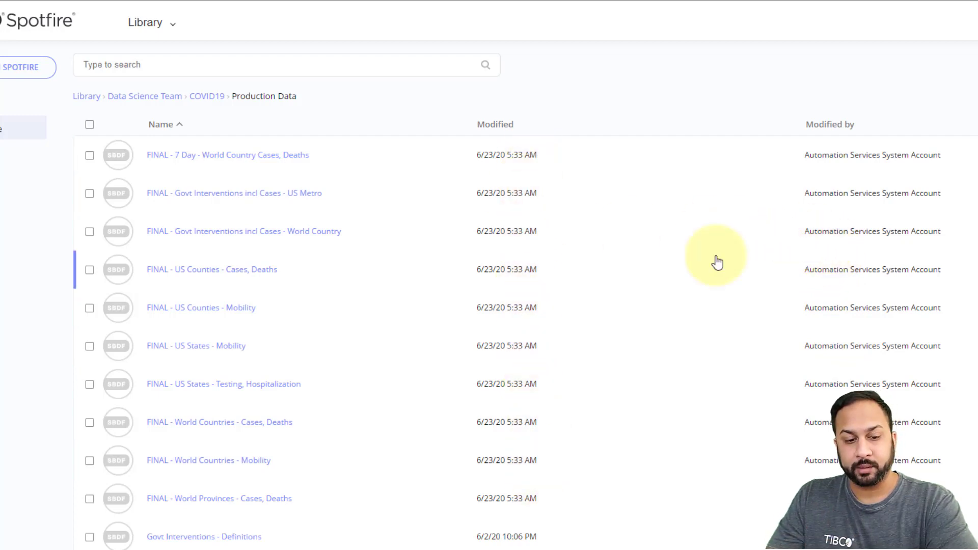
click(210, 98)
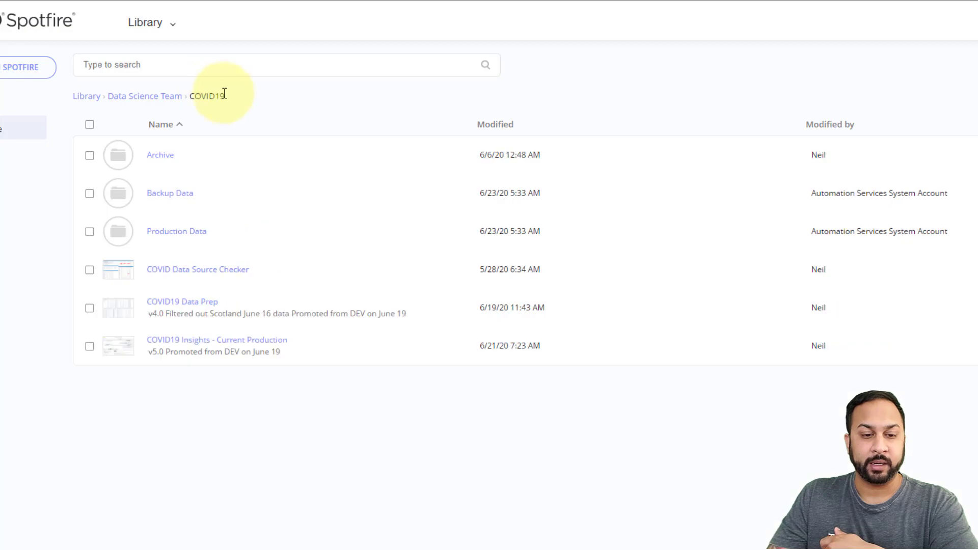
click(178, 194)
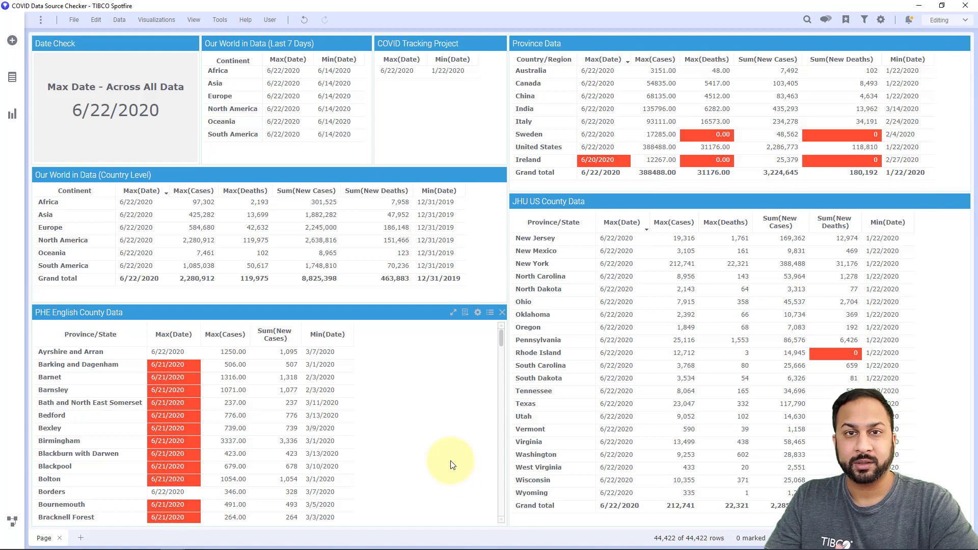
- Launch the Automation Services job builder and review the available task types without adding one
click(219, 20)
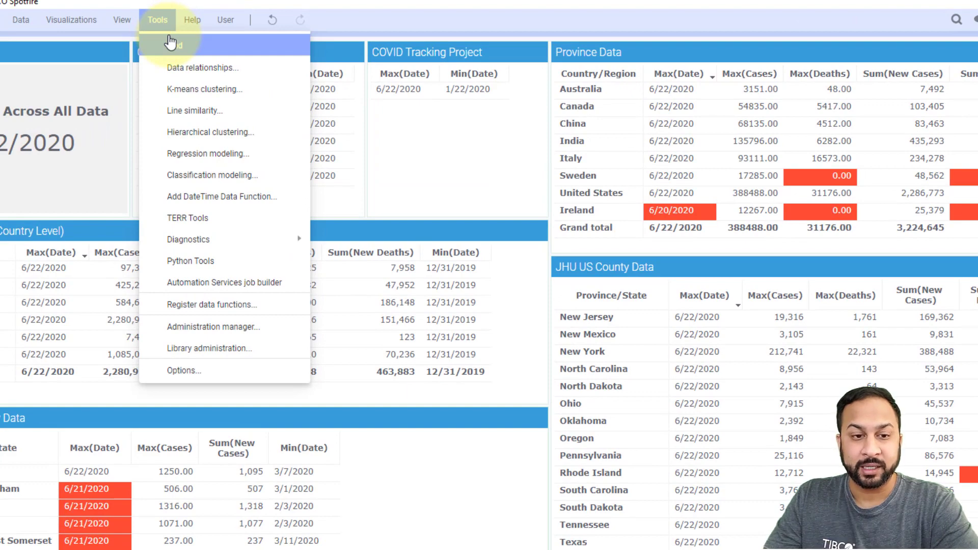
click(177, 287)
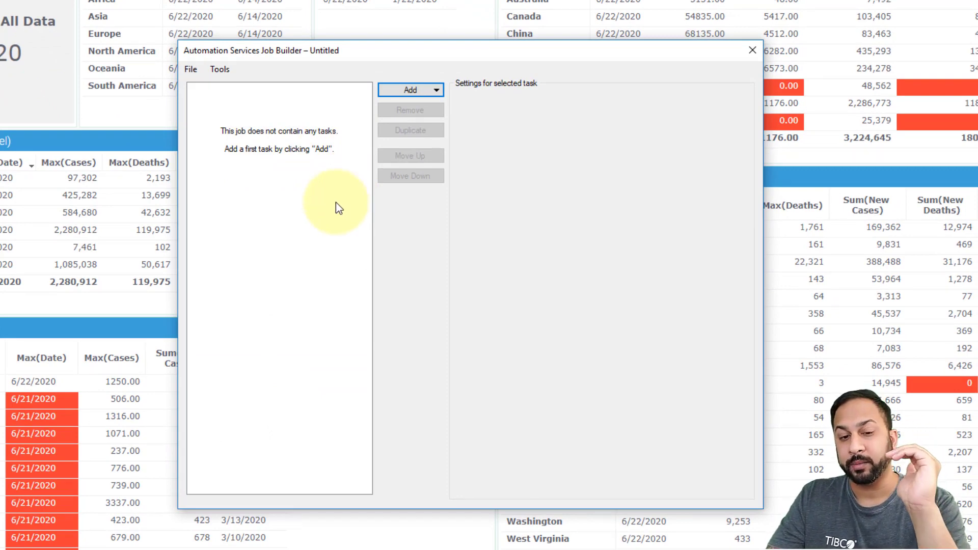
click(436, 90)
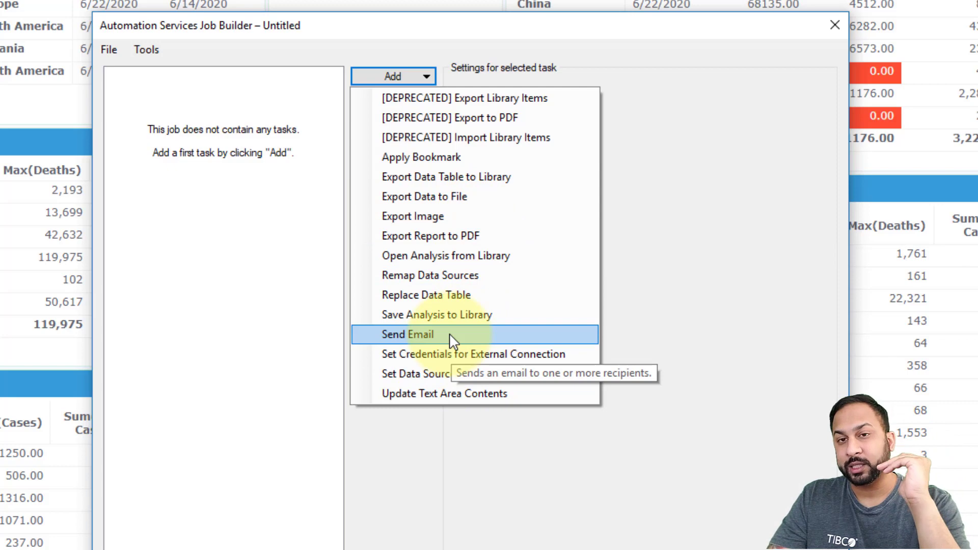
click(611, 284)
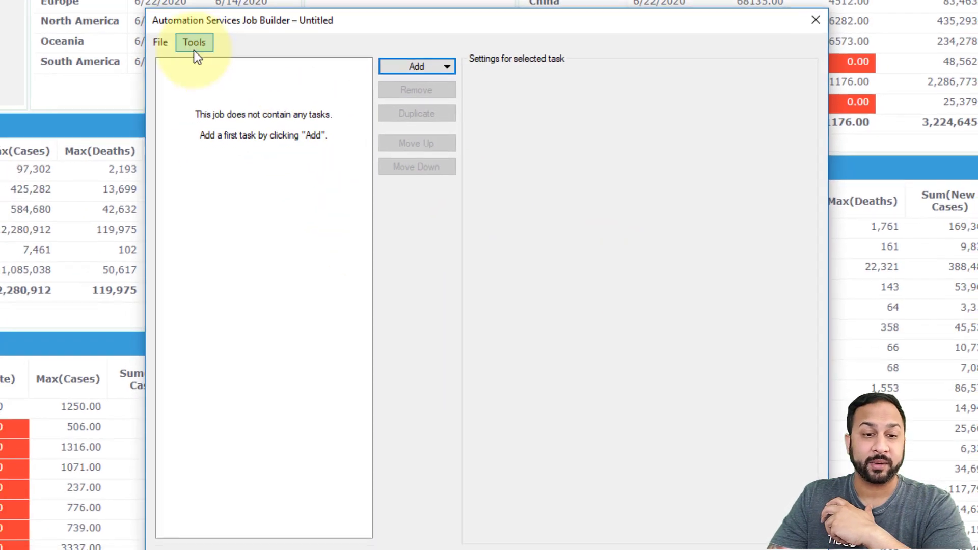
- Open a library job, selecting Generate COVID-19 Data in the COVID19 folder
click(162, 43)
click(175, 92)
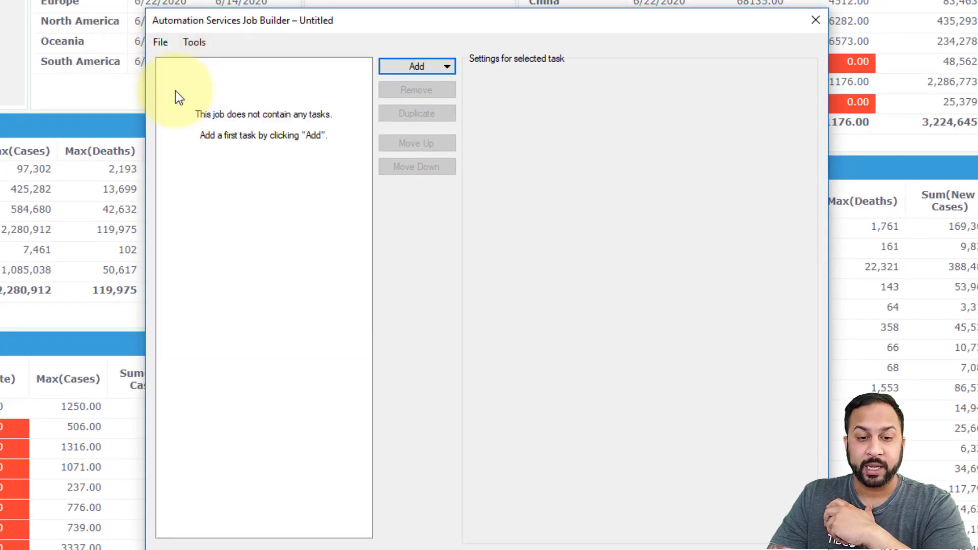
click(200, 165)
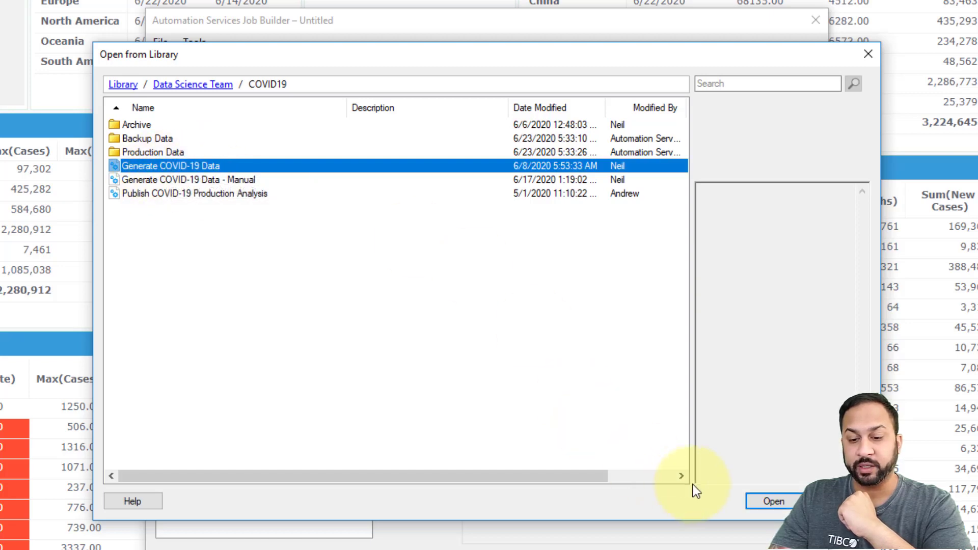
- Open the Generate COVID-19 Data job and look over its file options and analysis path
click(764, 501)
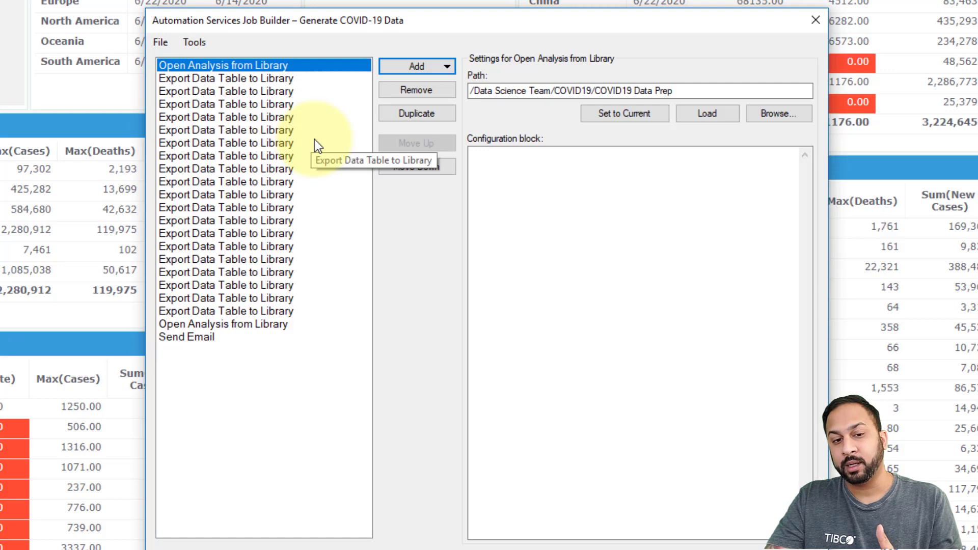
click(164, 45)
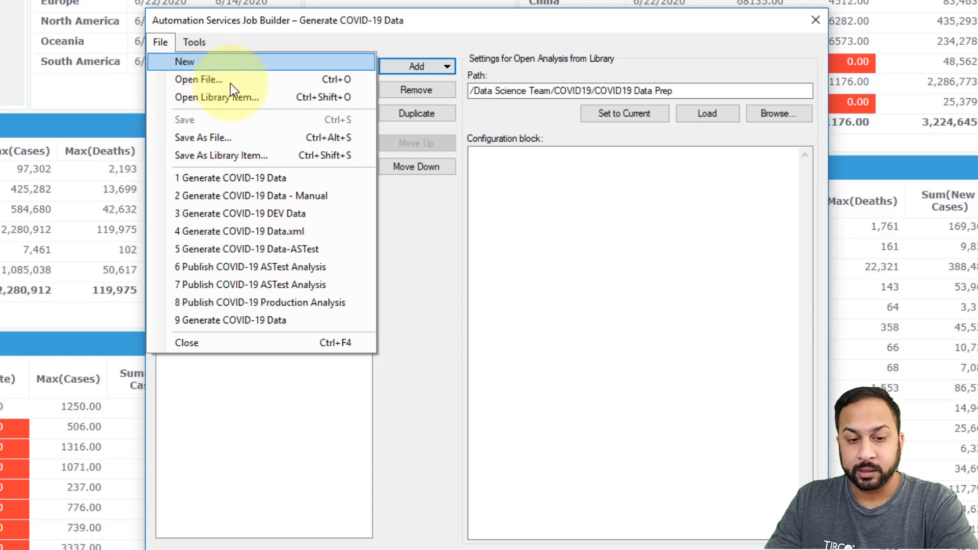
click(488, 209)
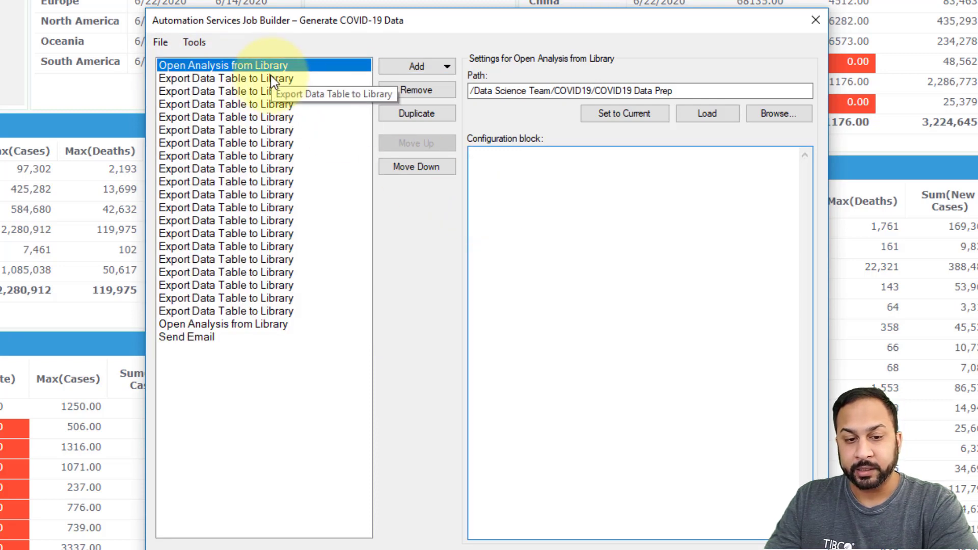
drag(594, 91, 615, 91)
click(694, 89)
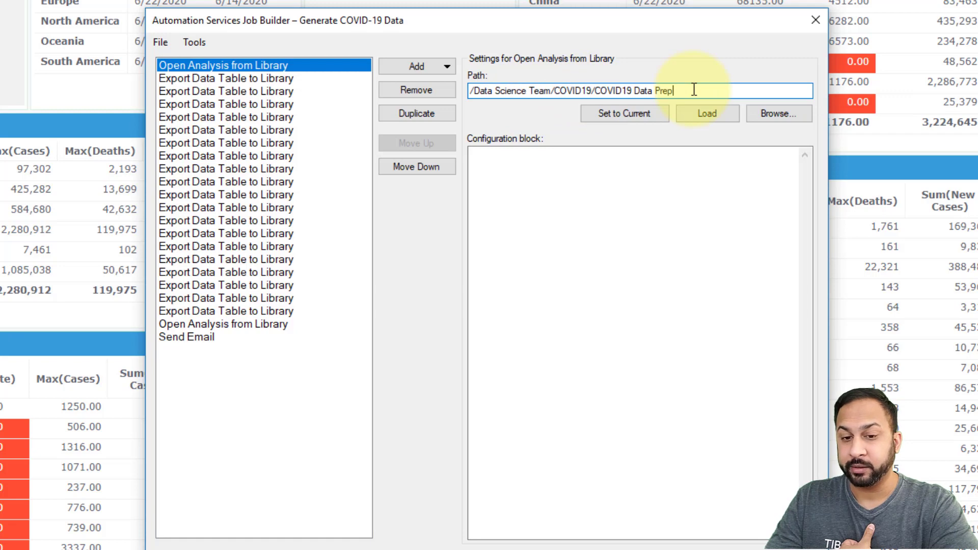
- Review the first export tasks, including the World Countries backup export's Backup Data library path
click(322, 83)
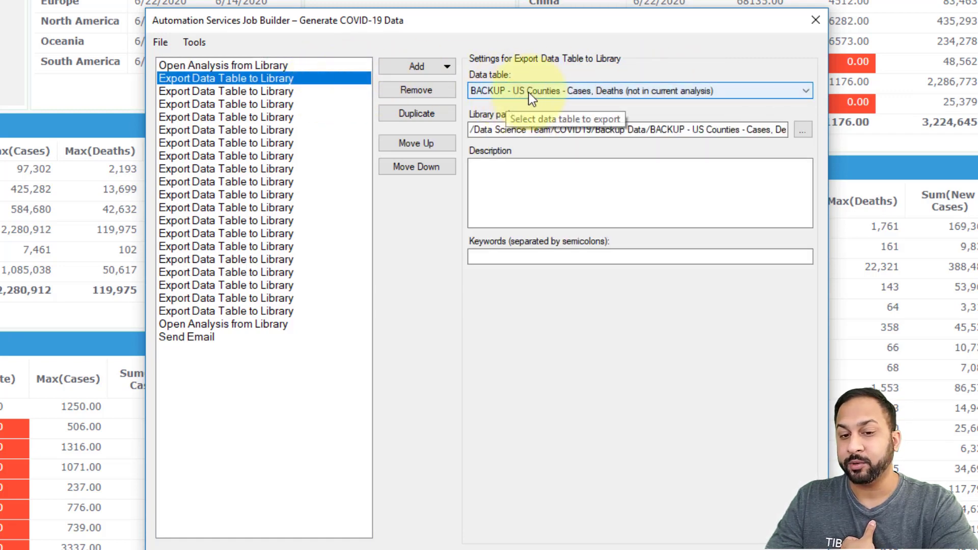
click(516, 128)
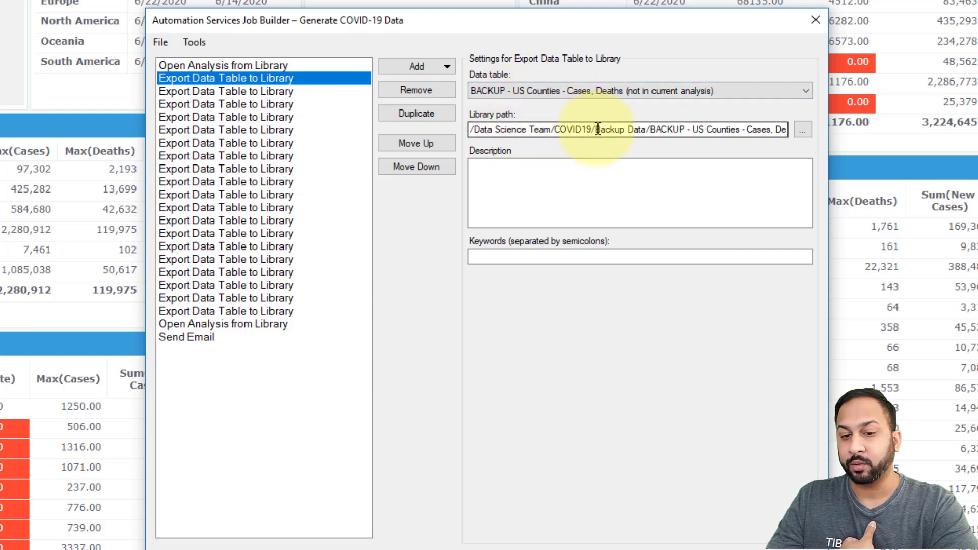
drag(588, 129, 709, 130)
click(307, 91)
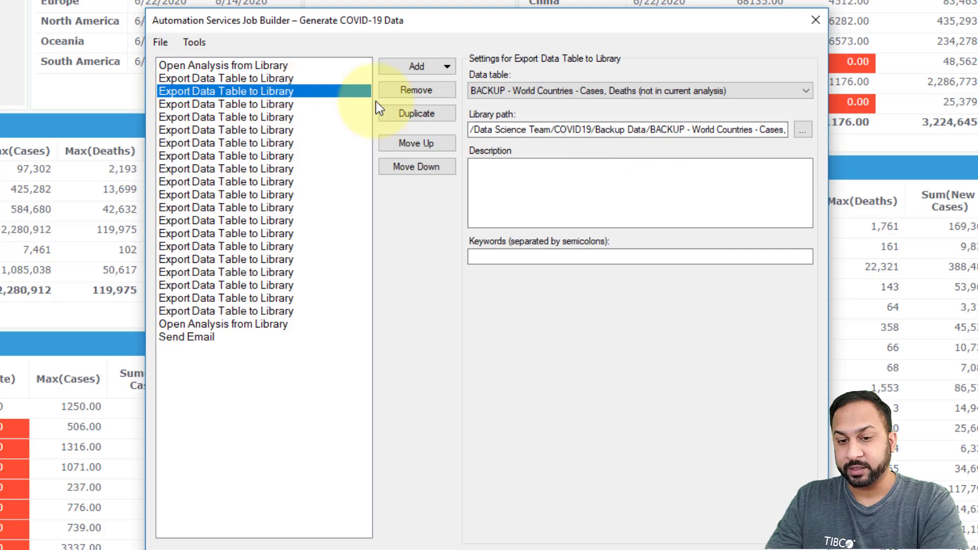
key(Down)
key(Down)
key(Down)
key(Down)
key(Down)
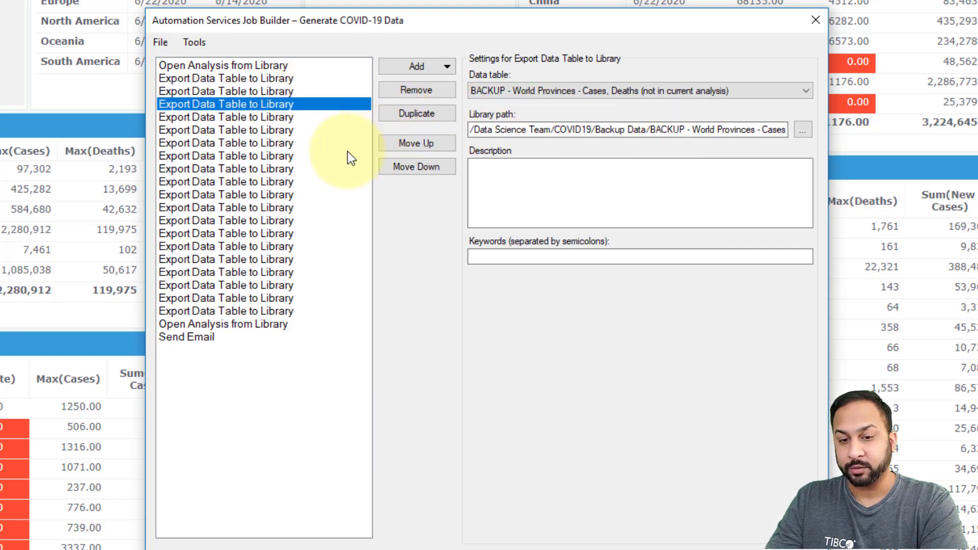
key(Down)
key(Down)
key(Down)
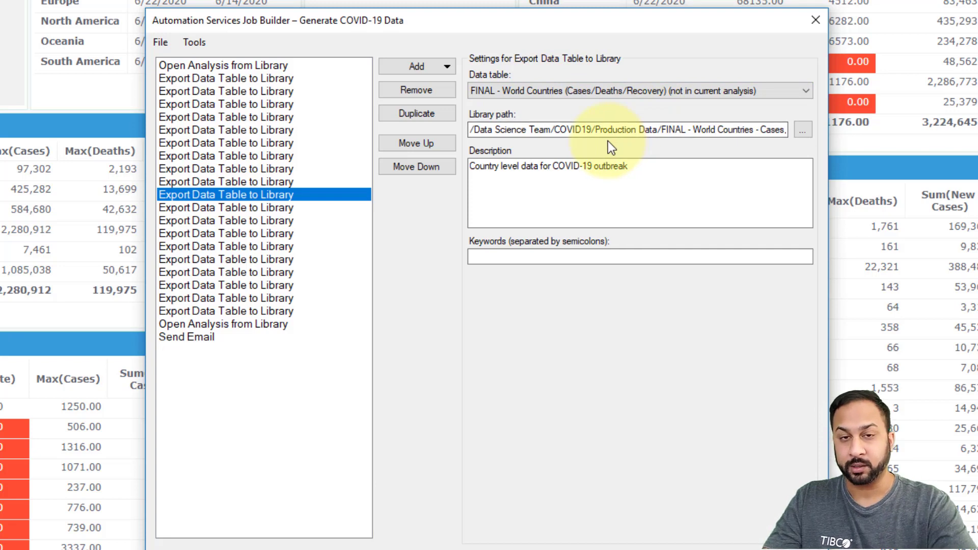
- Step through the remaining exports and the second Open Analysis task, ending on Send Email's settings
click(304, 206)
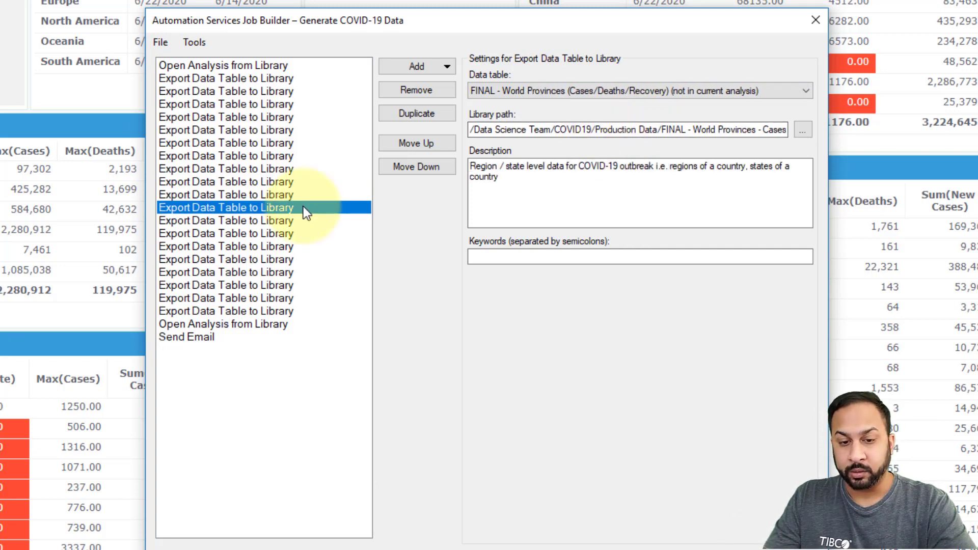
key(Down)
key(Down)
key(Down)
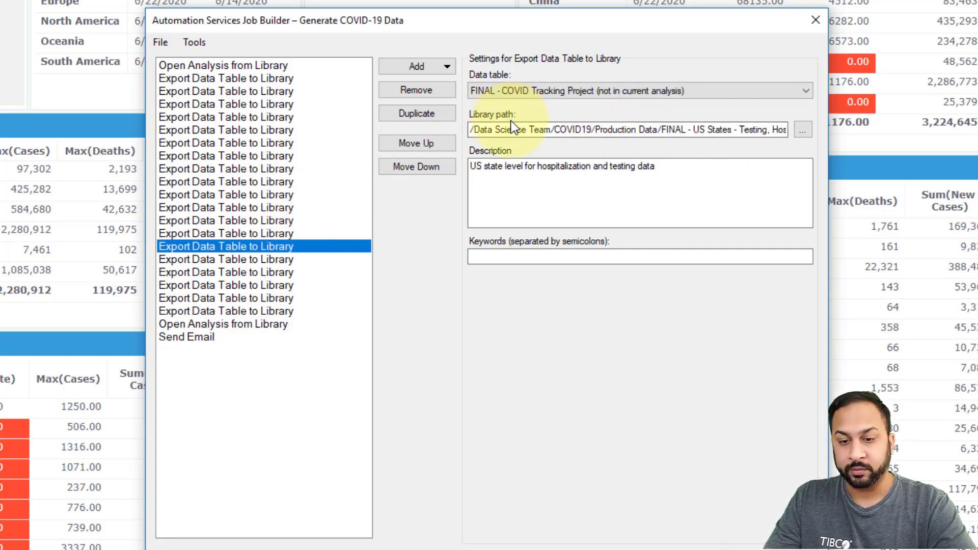
key(Down)
key(Down)
key(Down)
key(Down)
key(Down)
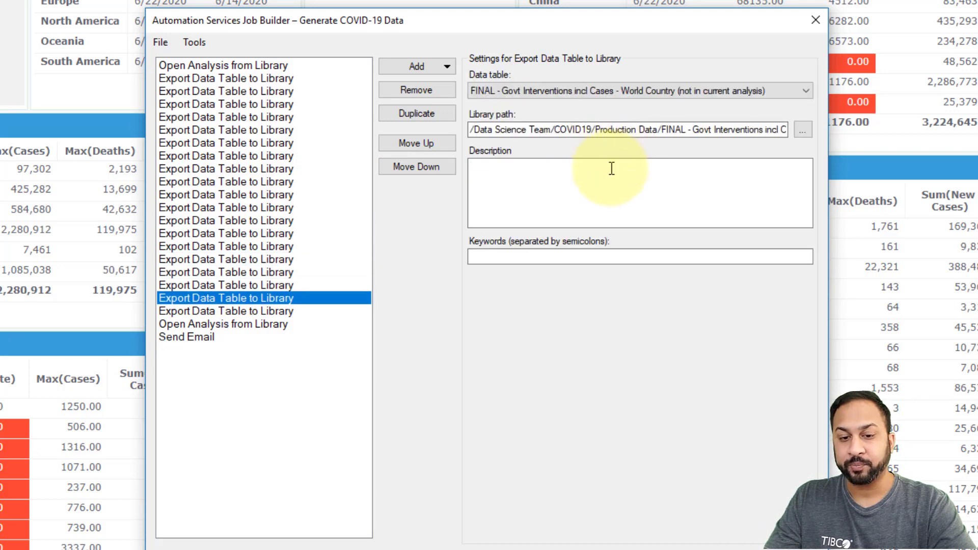
key(Down)
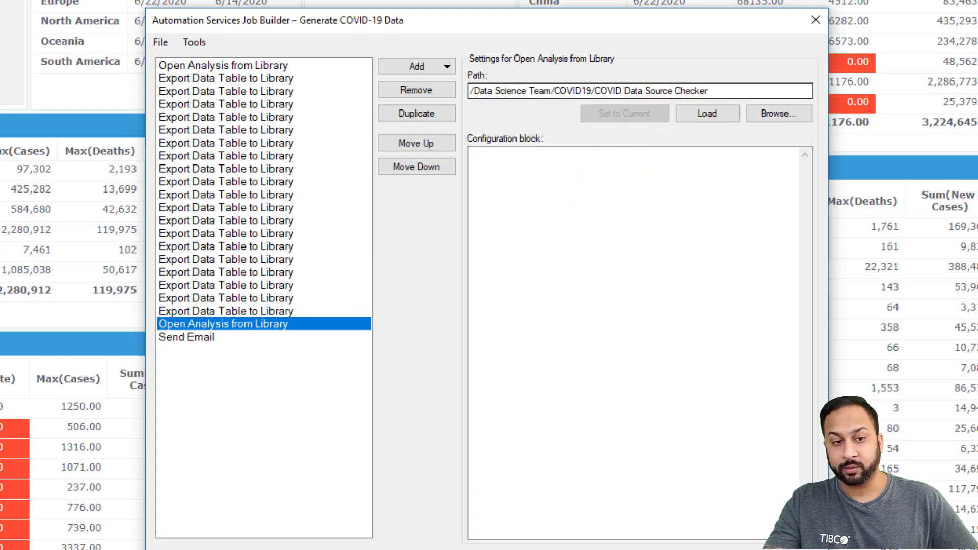
click(647, 92)
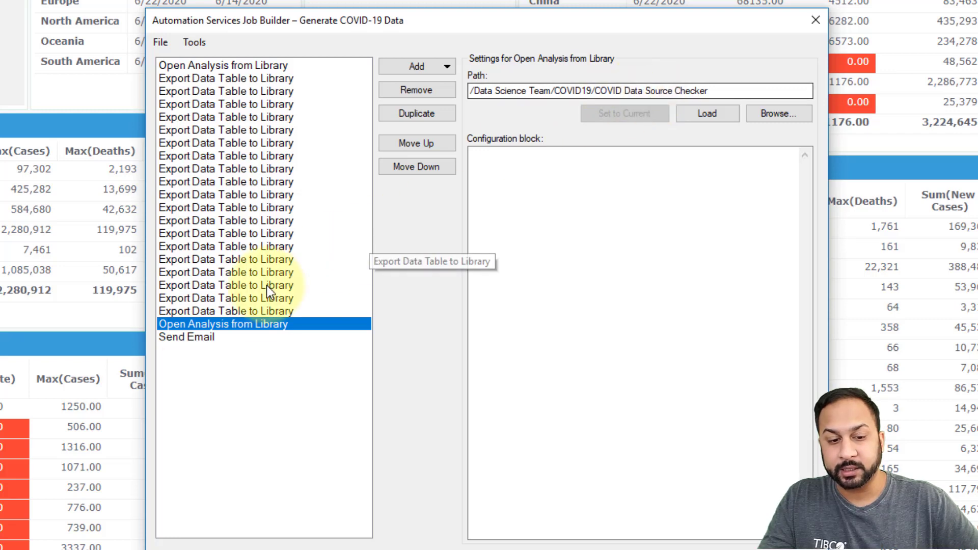
click(252, 335)
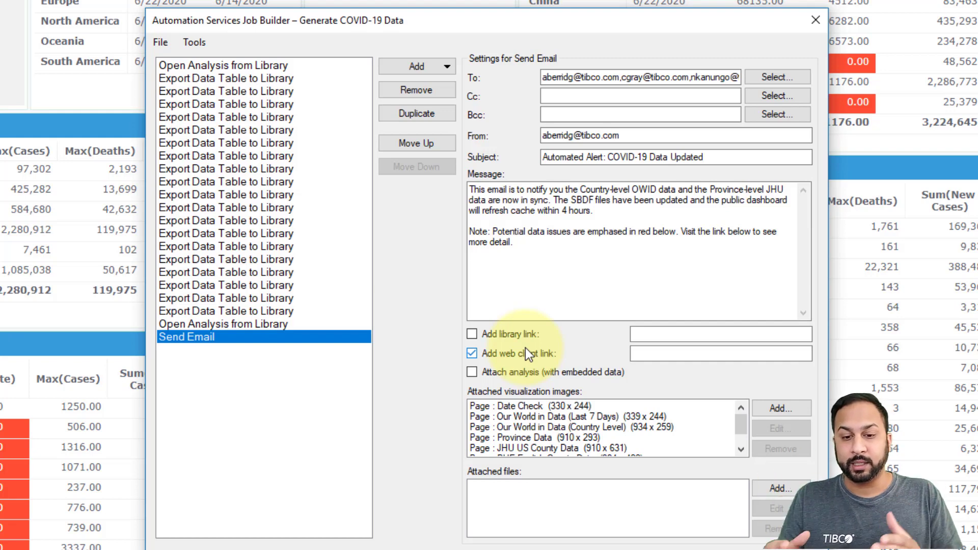
click(564, 404)
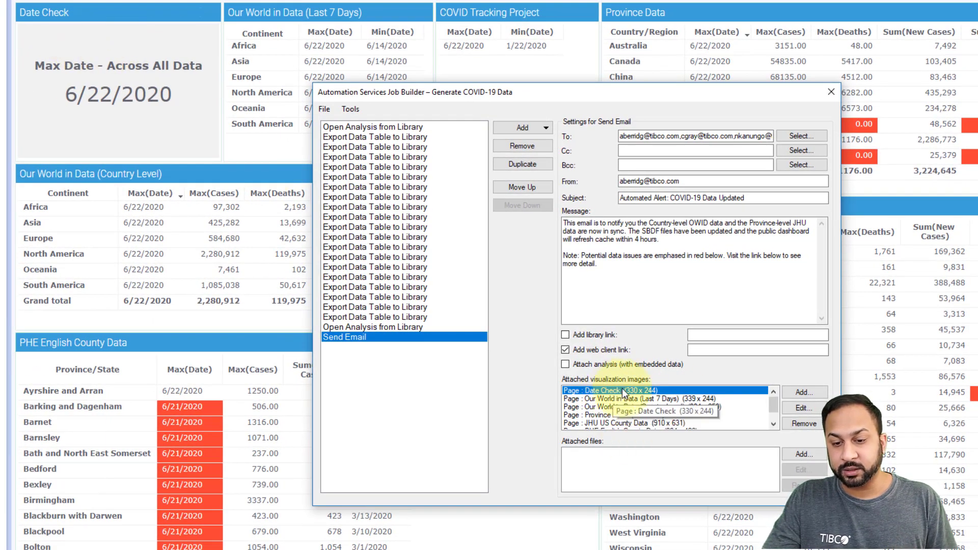
click(804, 392)
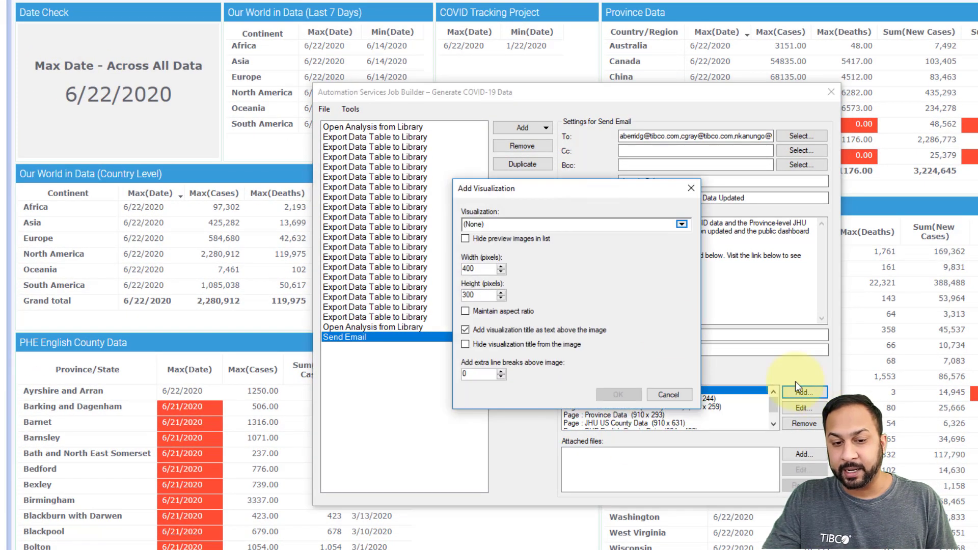
click(682, 224)
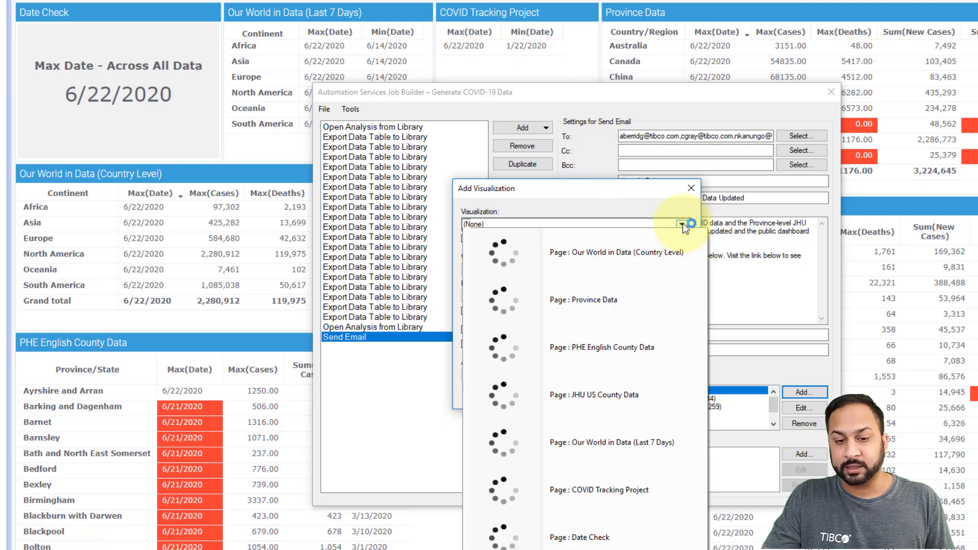
click(639, 216)
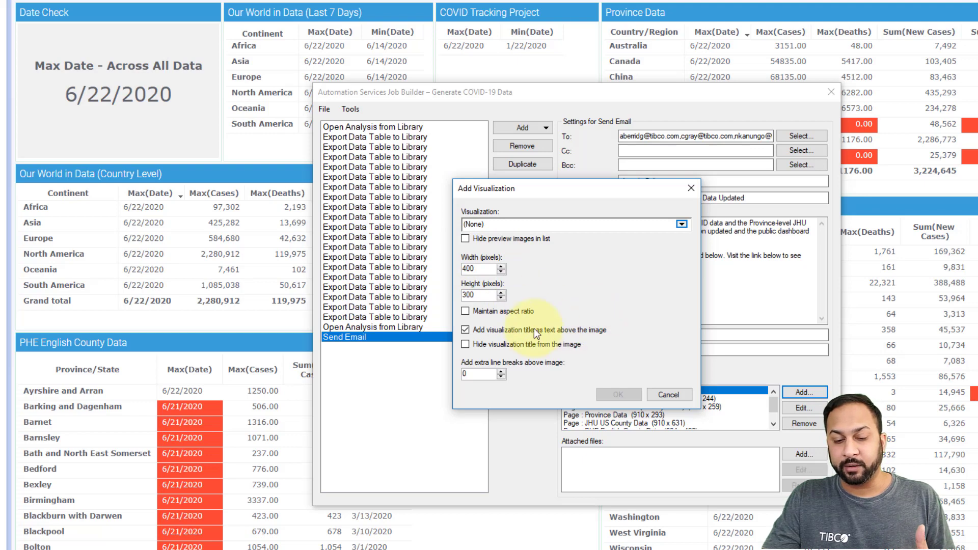
click(664, 394)
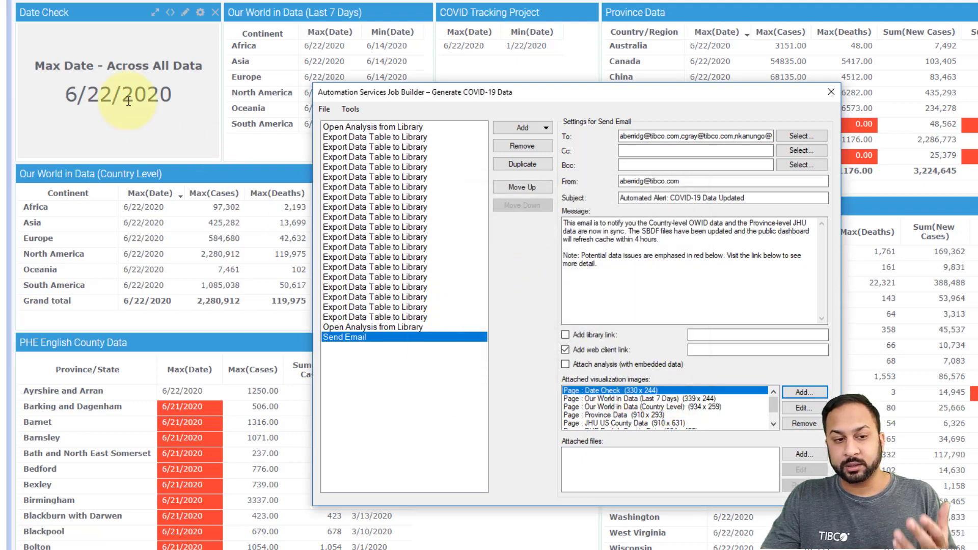
click(663, 398)
click(662, 406)
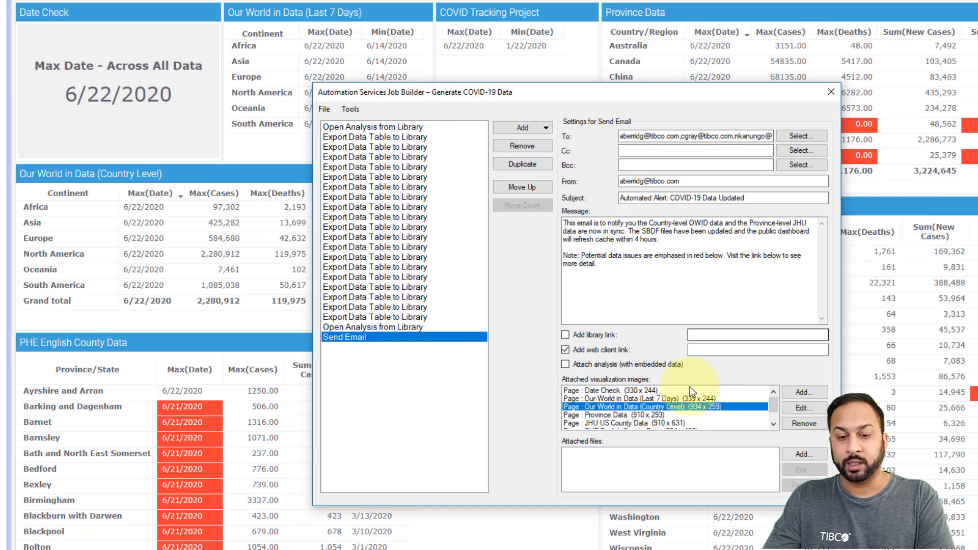
key(Down)
key(Down)
key(Down)
key(Down)
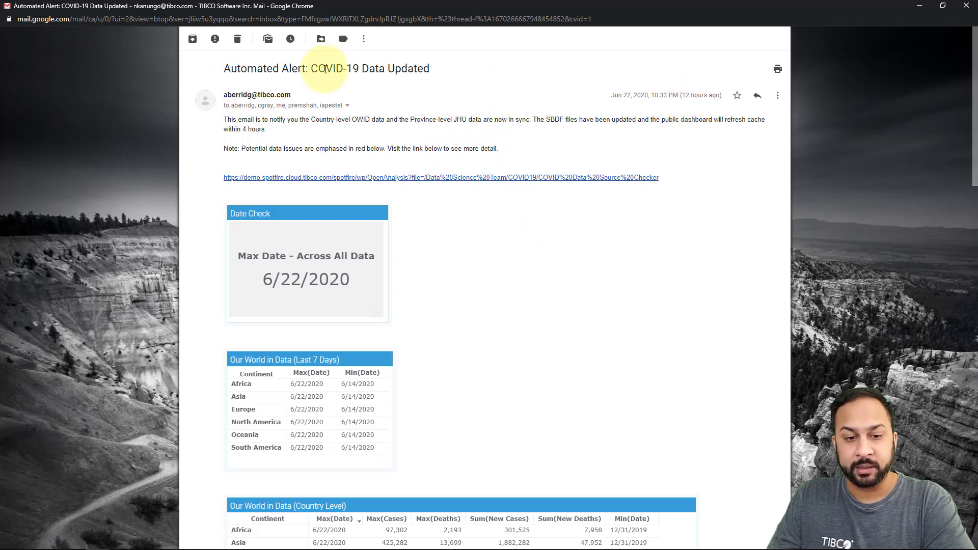
- Scroll through the alert email's embedded tables such as Province Data and JHU US County Data
scroll(330, 127, down, 2)
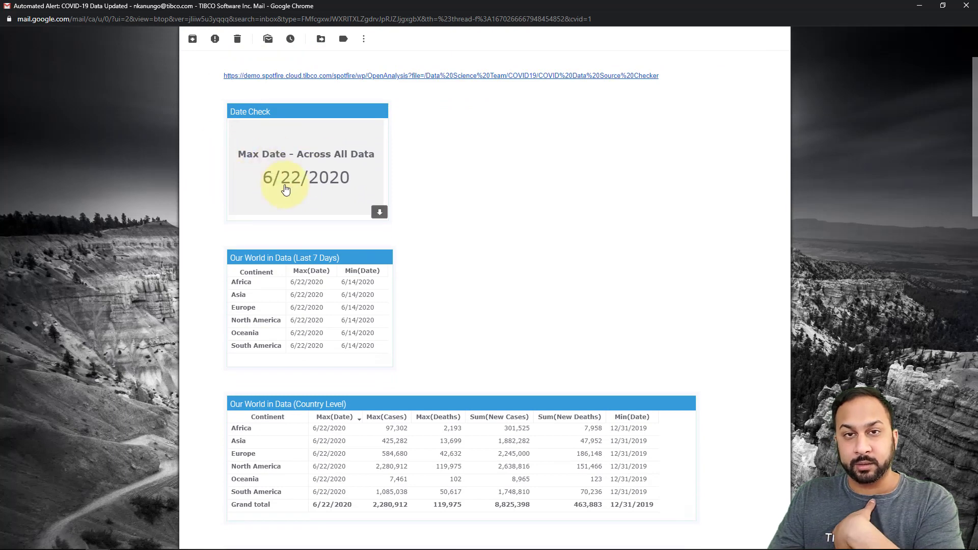
scroll(284, 187, down, 7)
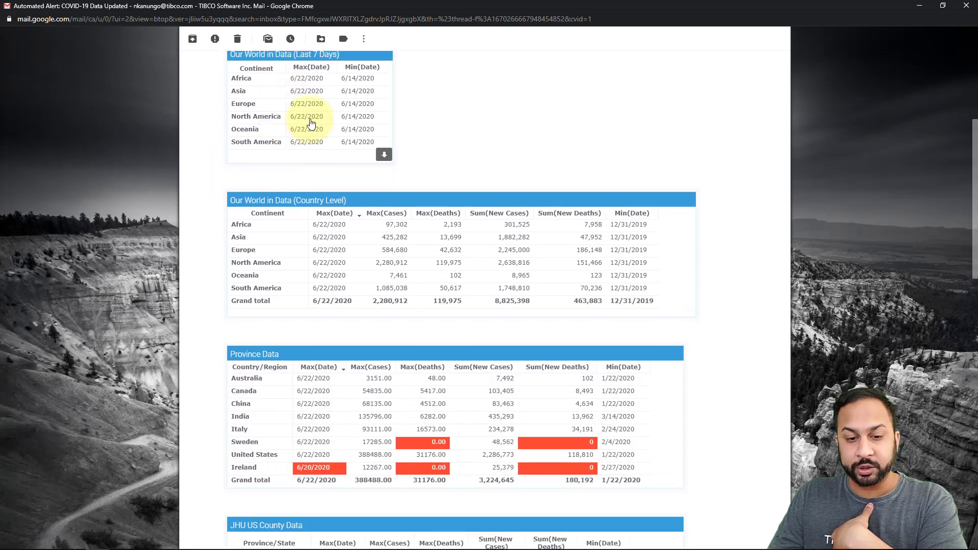
scroll(321, 124, down, 2)
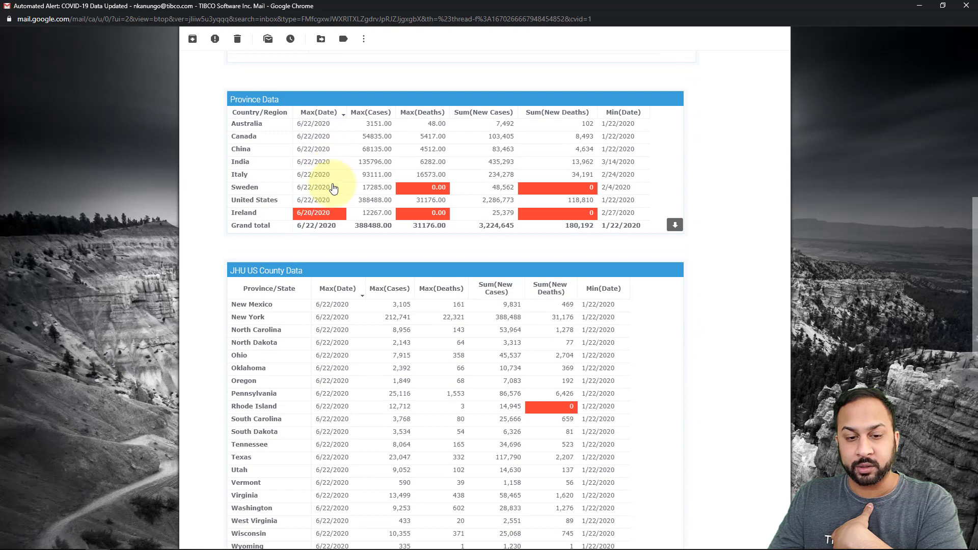
scroll(328, 335, down, 3)
scroll(319, 265, up, 2)
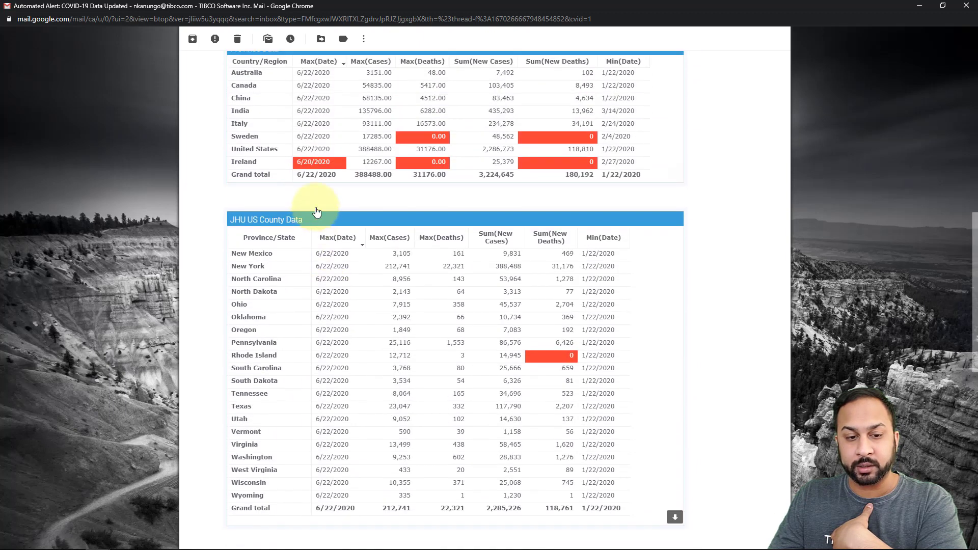
scroll(313, 172, down, 7)
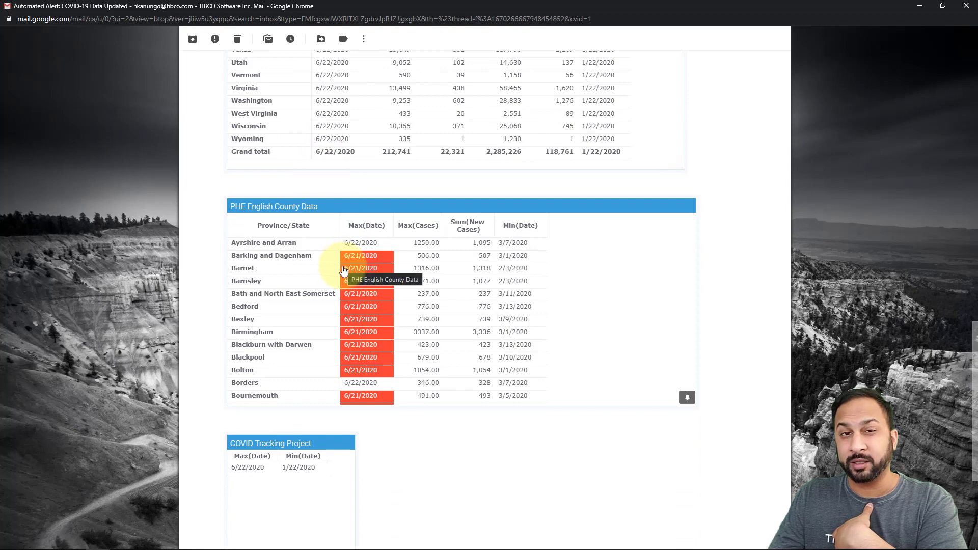
scroll(371, 275, down, 1)
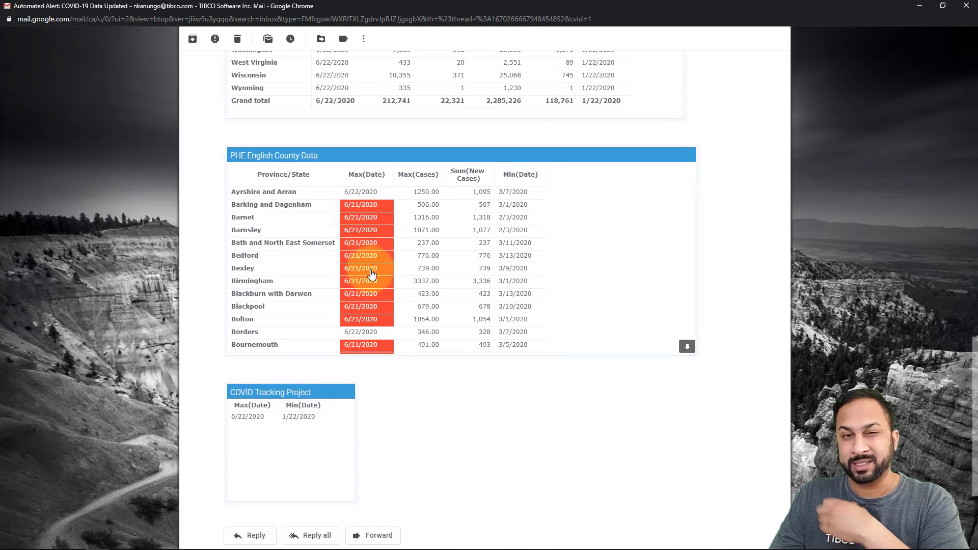
scroll(370, 272, down, 2)
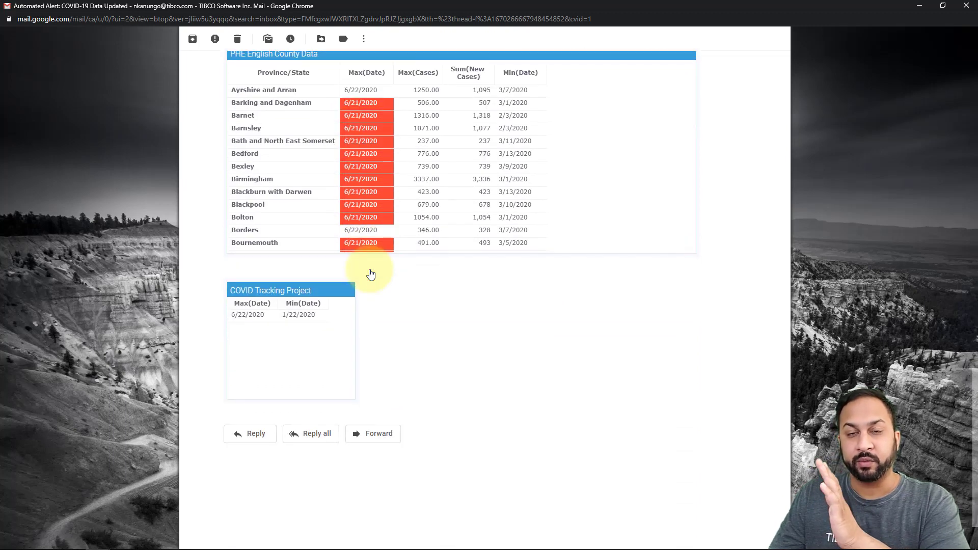
scroll(370, 275, up, 9)
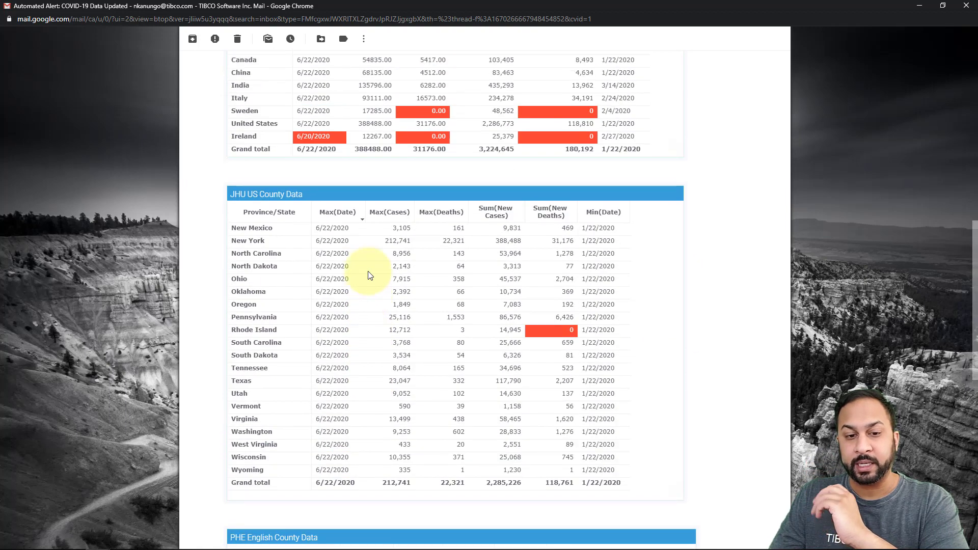
scroll(370, 275, up, 3)
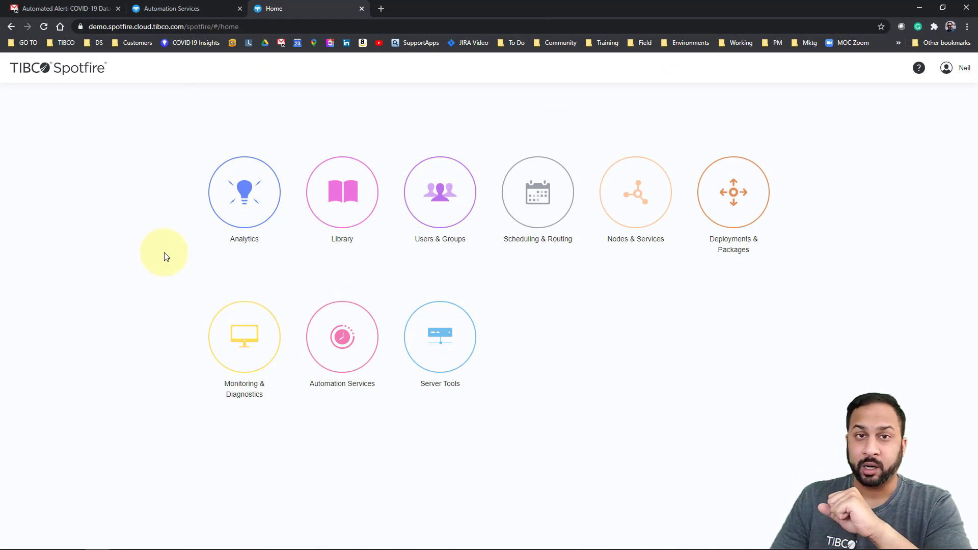
- Go to Automation Services scheduled jobs, check the Actions list, and open the Generate COVID-19 Data job
click(336, 332)
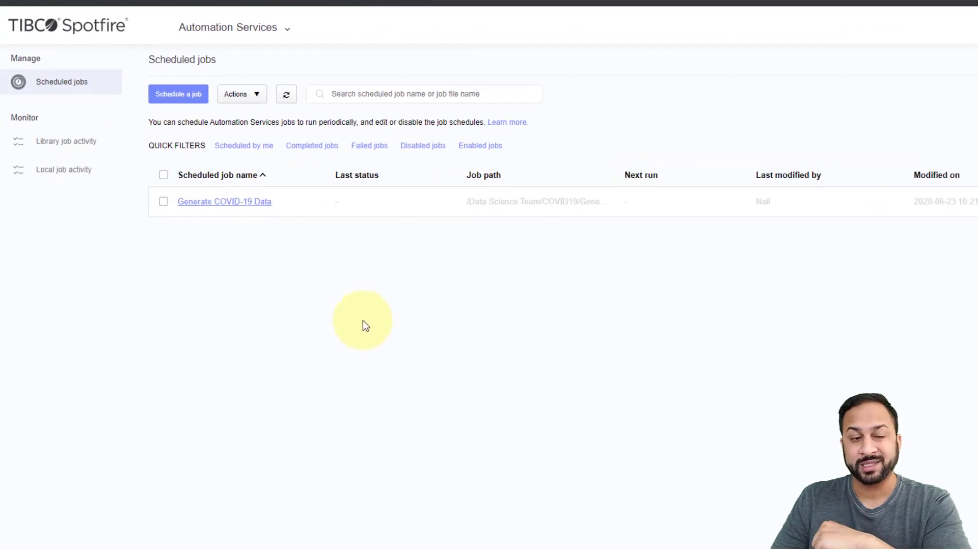
click(249, 91)
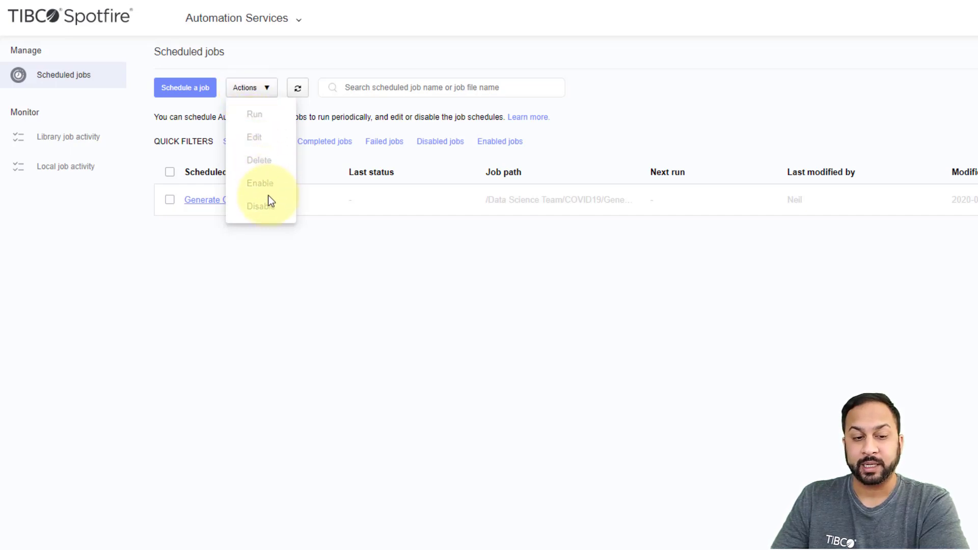
click(305, 305)
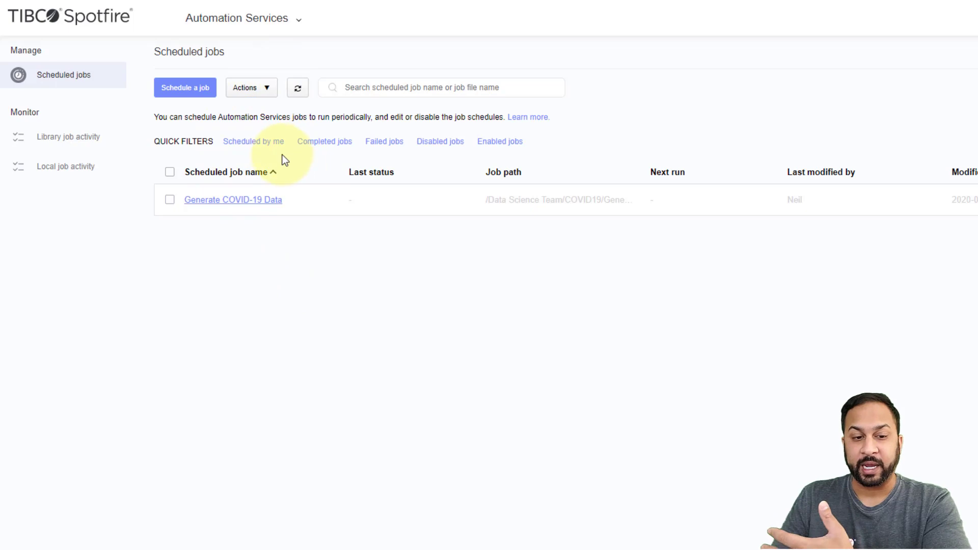
click(219, 201)
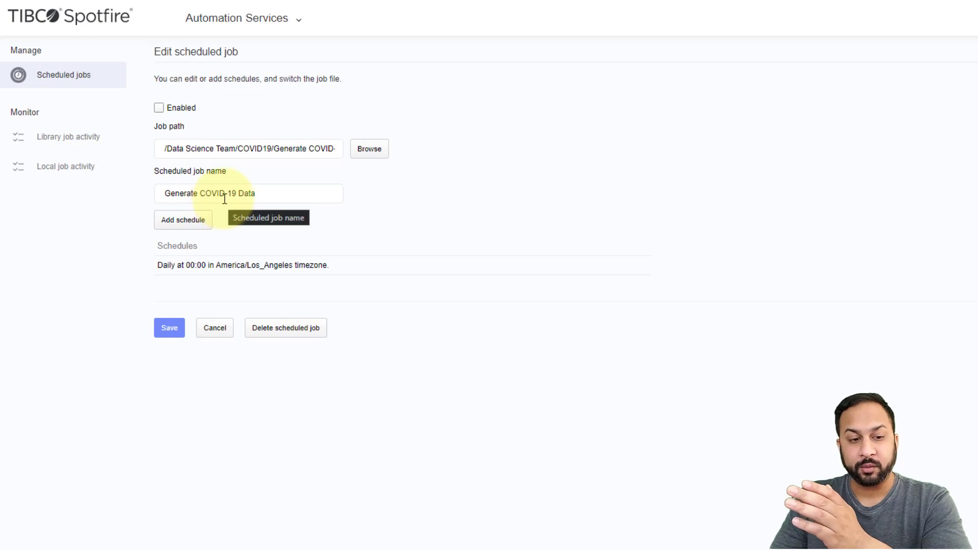
- Browse to the Data Science Team > COVID19 folder, keeping the current job file unchanged
click(175, 148)
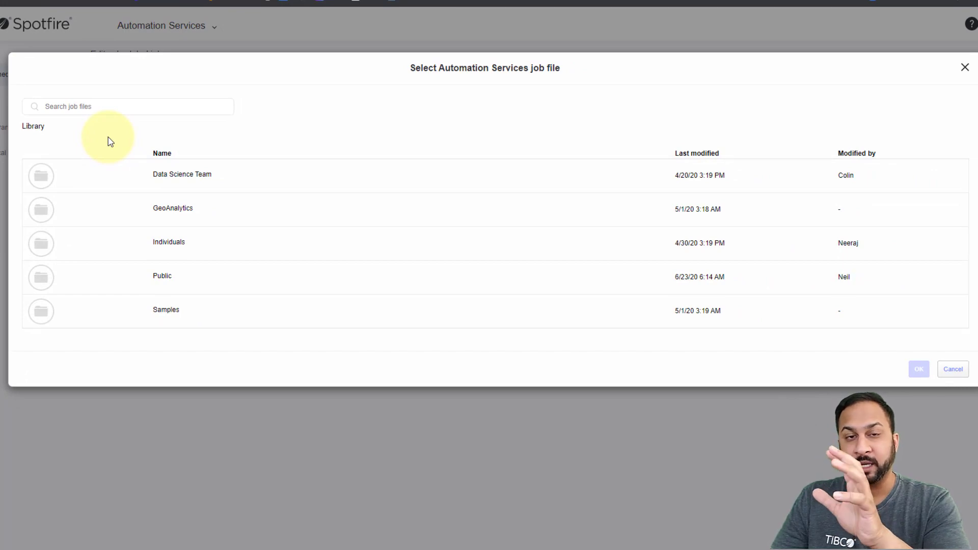
click(161, 174)
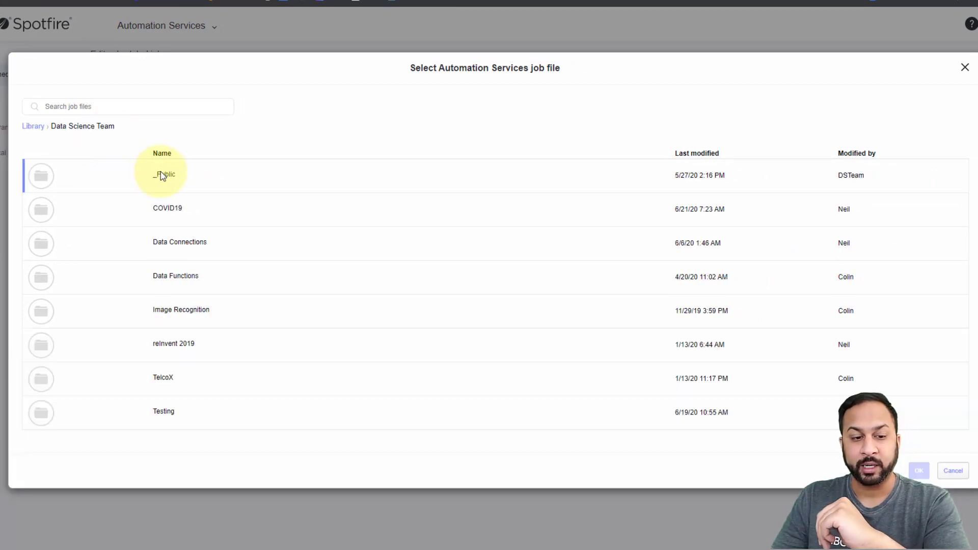
click(184, 212)
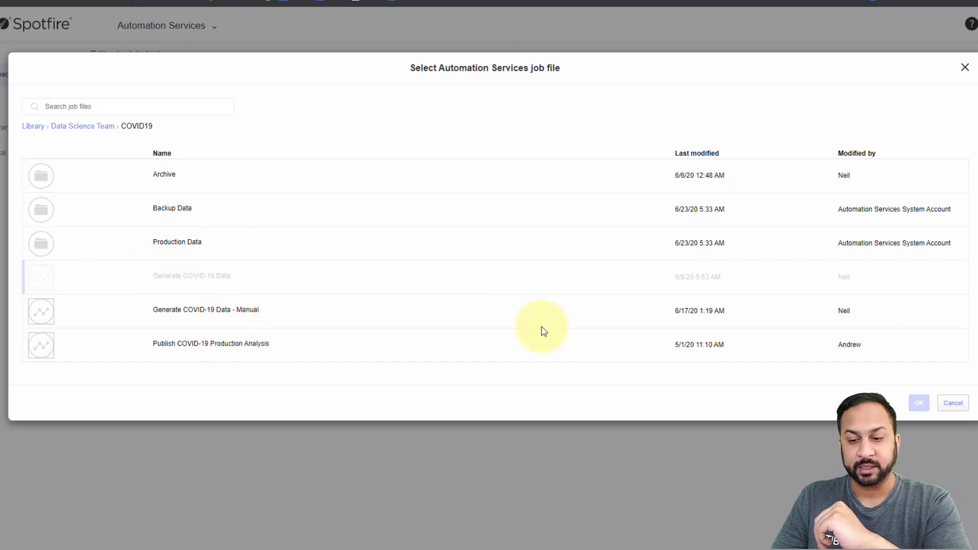
click(951, 403)
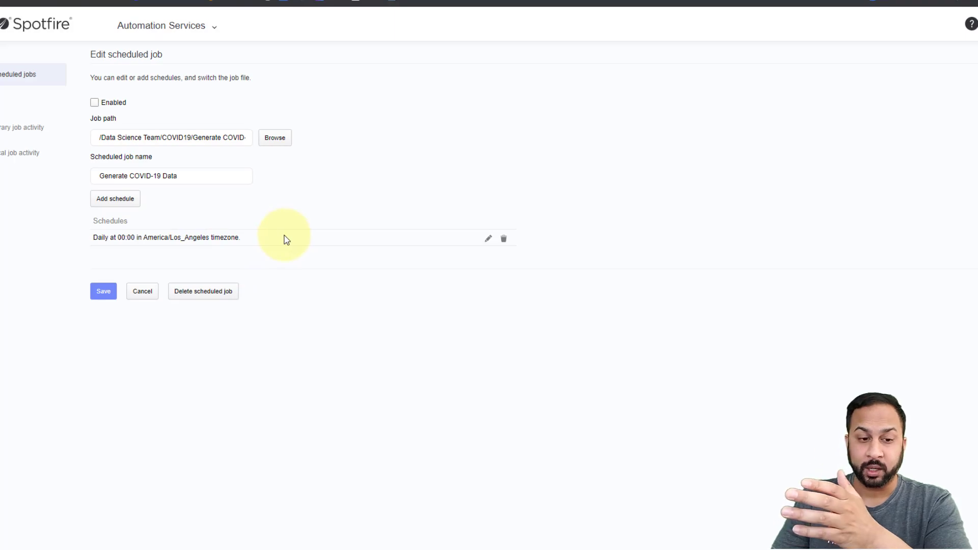
- Keep only the daily schedule, save the job, and view the six completed local job runs
click(127, 203)
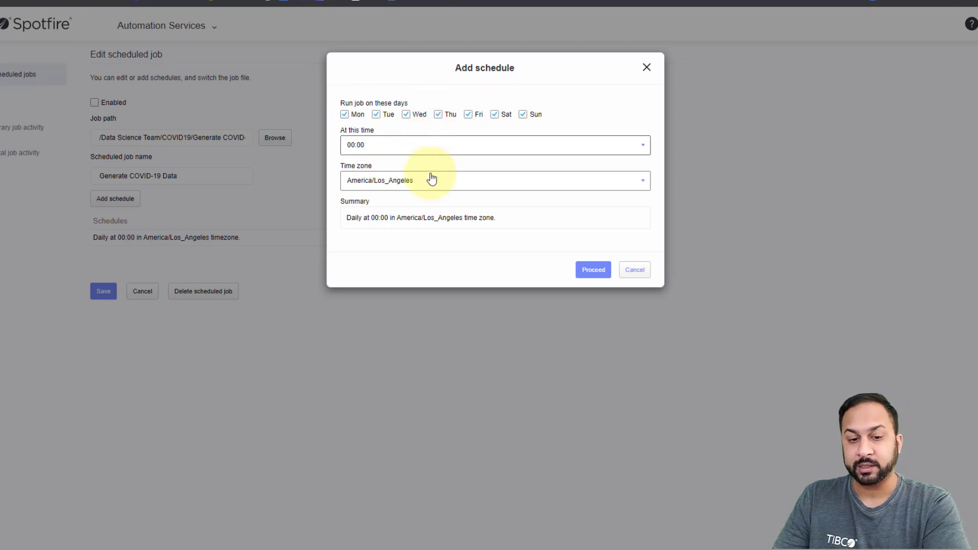
click(630, 272)
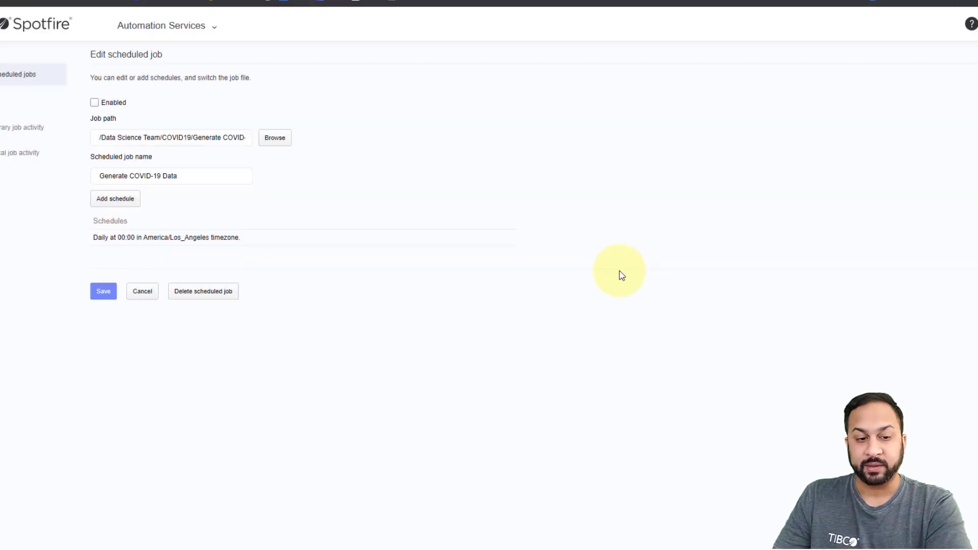
click(111, 293)
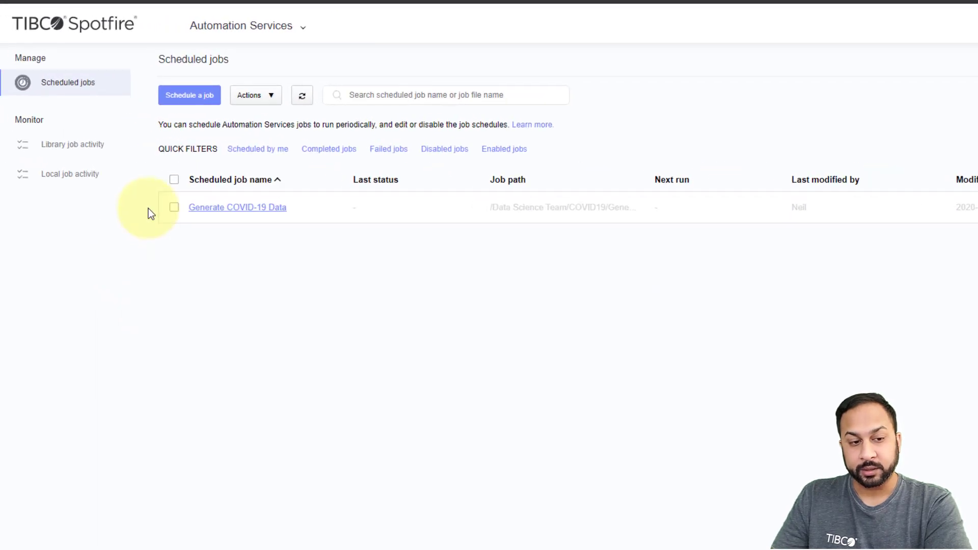
click(77, 144)
click(83, 174)
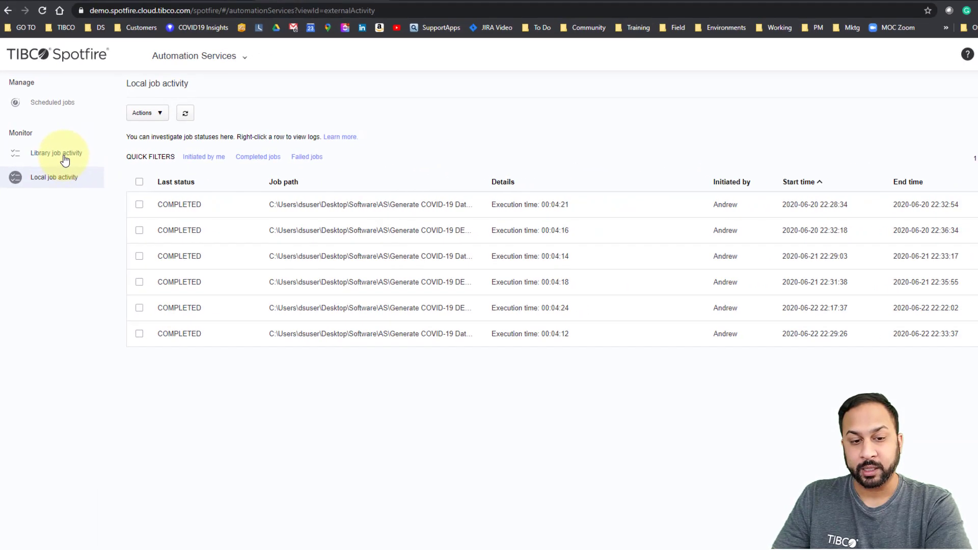